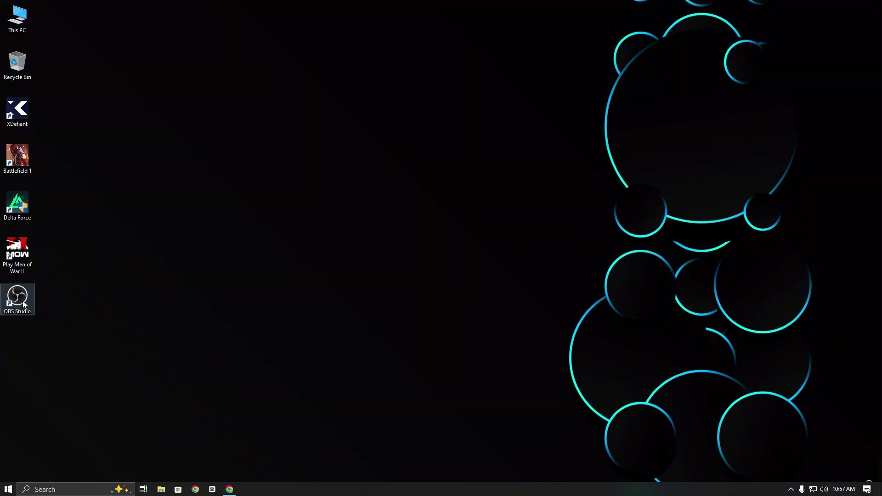
- Search 'virtual audio cable download' and reach the vac.muzychenko.net downloads page
left_click(231, 488)
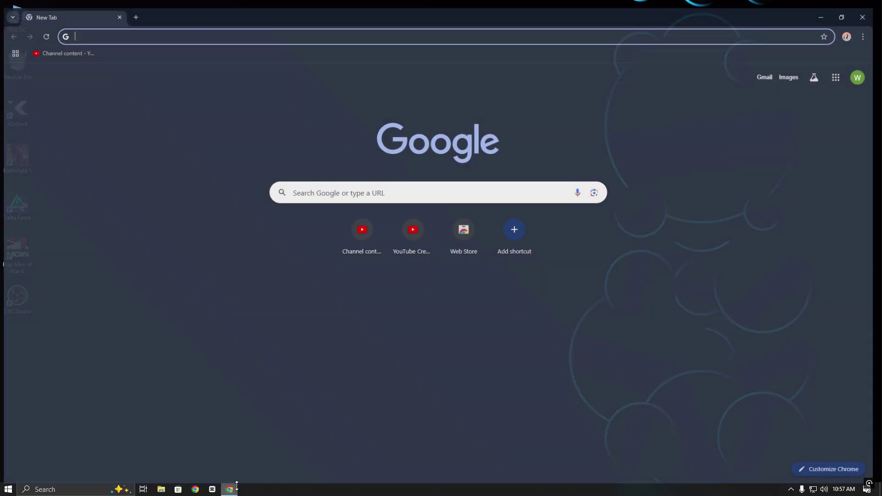
type("vi")
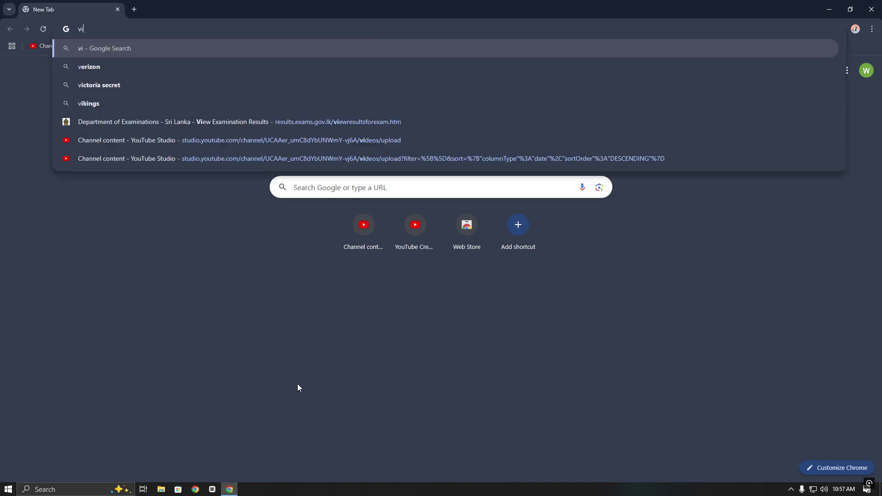
type("rtual ")
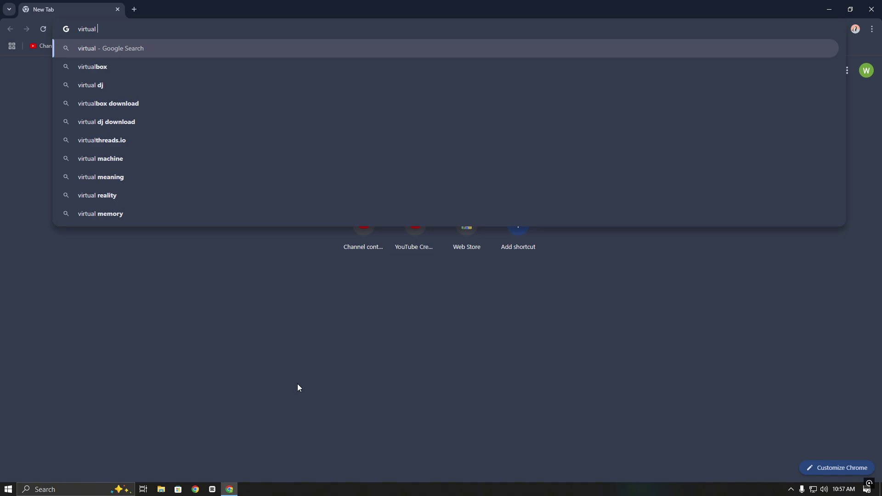
type("aud")
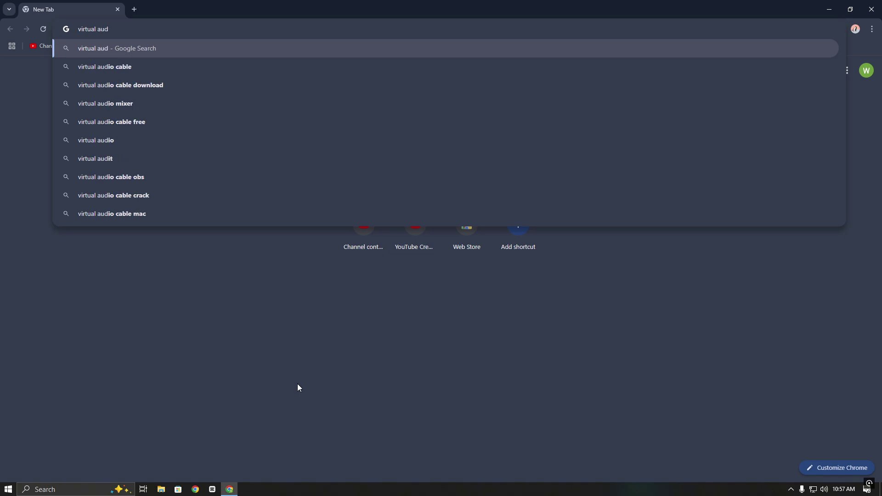
left_click(148, 88)
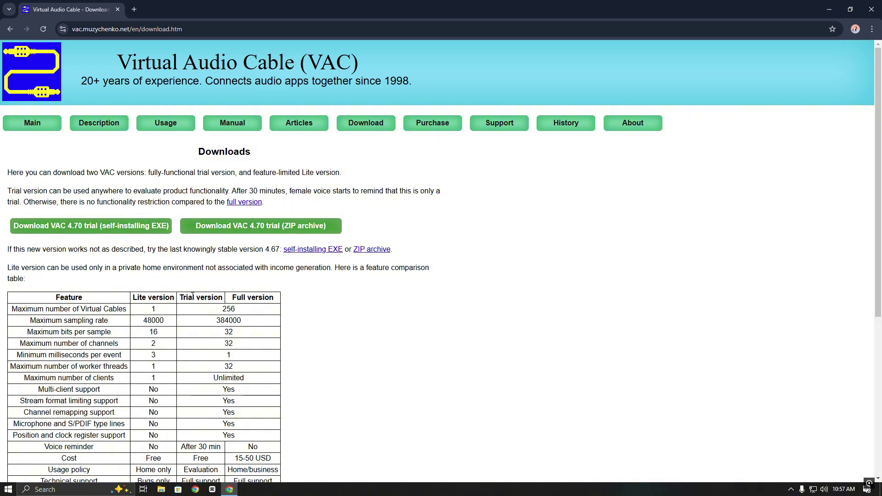
scroll(69, 256, "down", 3)
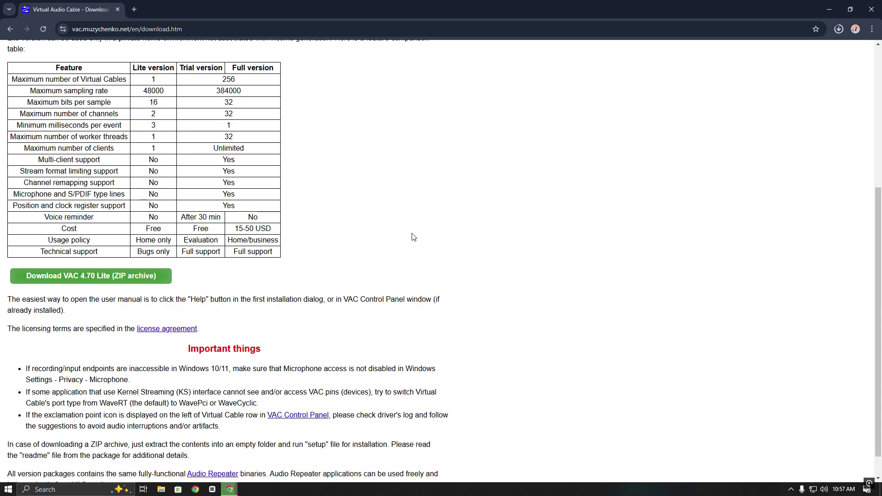
- Download the VAC 4.70 Lite ZIP archive from the downloads page
left_click(839, 29)
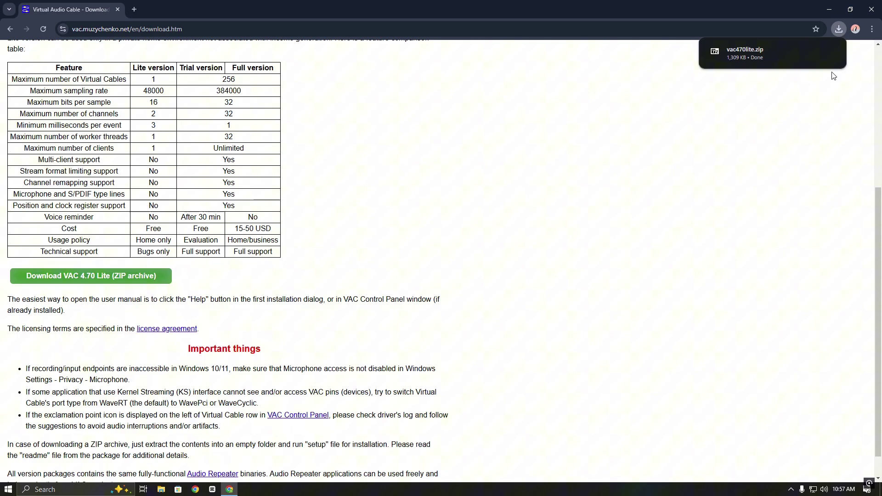
- Open vac470lite.zip in 7-Zip and create a new folder on the desktop
left_click(744, 55)
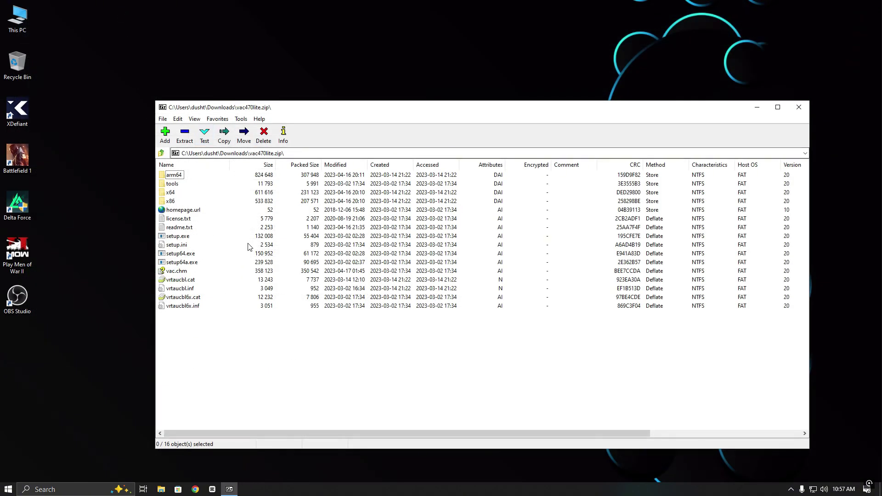
left_click_drag(338, 110, 484, 111)
right_click(126, 222)
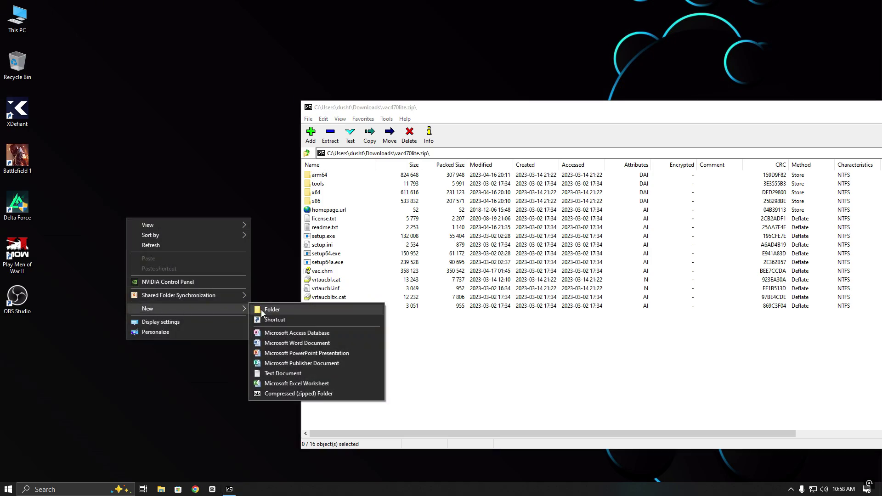
left_click(265, 308)
- Extract all archive files into the new folder, close 7-Zip and open the folder
left_click_drag(396, 345, 316, 179)
left_click(131, 260)
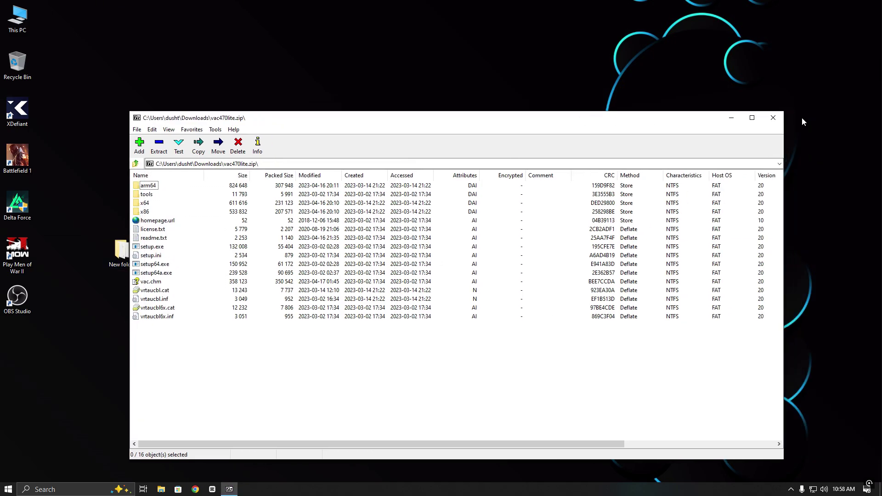
left_click(773, 118)
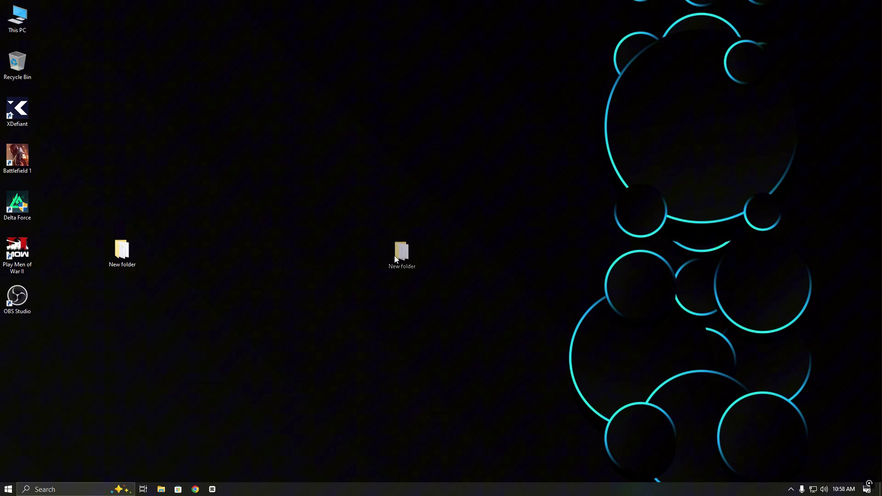
left_click_drag(121, 251, 396, 254)
double_click(393, 254)
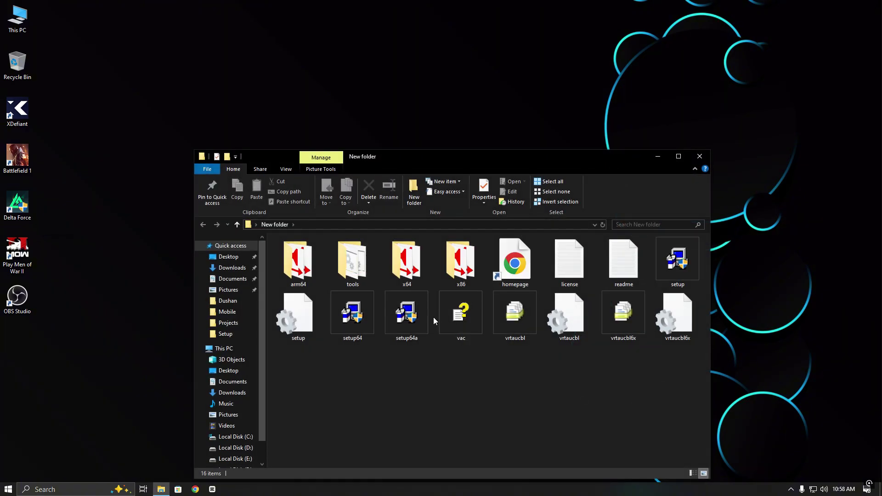
- Run the VAC setup, accept the license, install to the default folder and open System Audio Properties
double_click(672, 269)
left_click(403, 306)
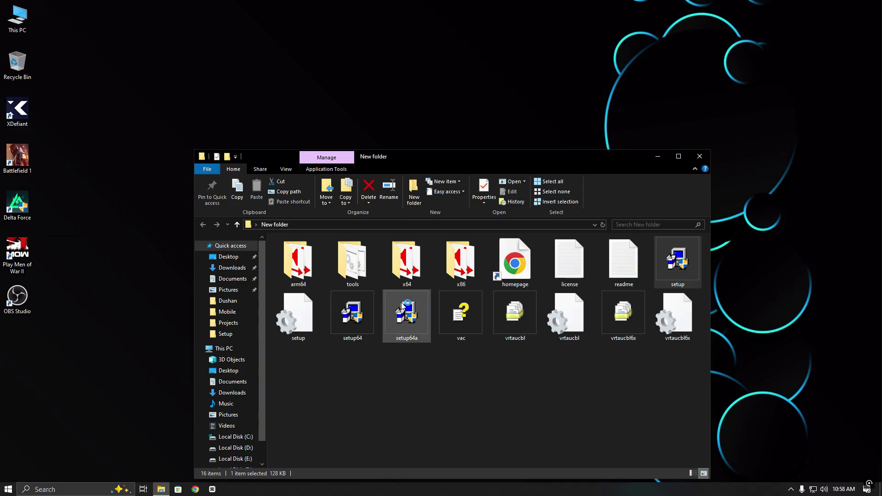
left_click(427, 287)
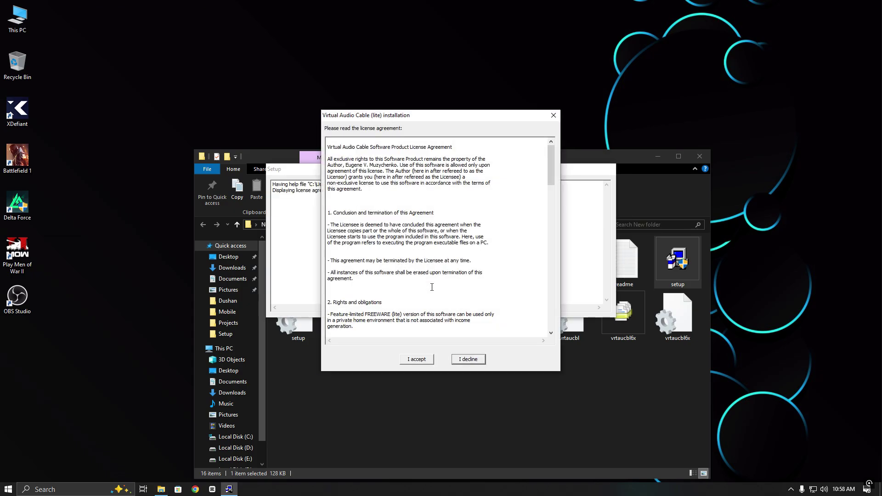
left_click(416, 360)
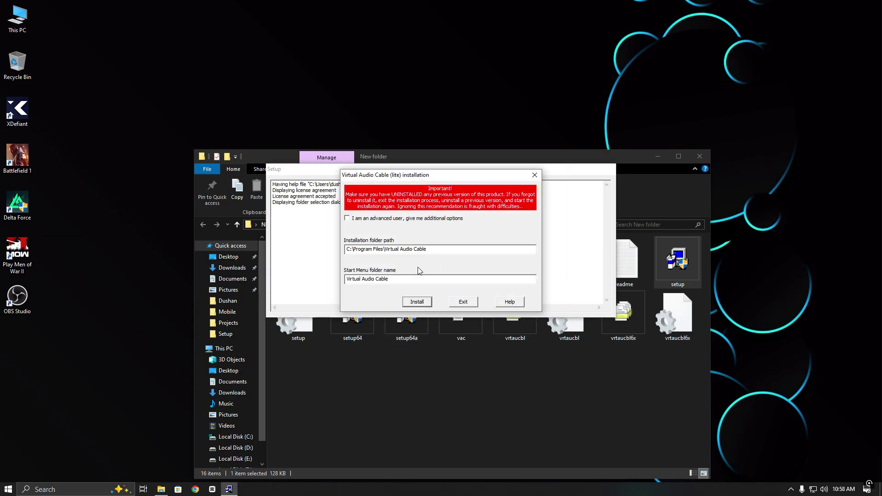
left_click(416, 302)
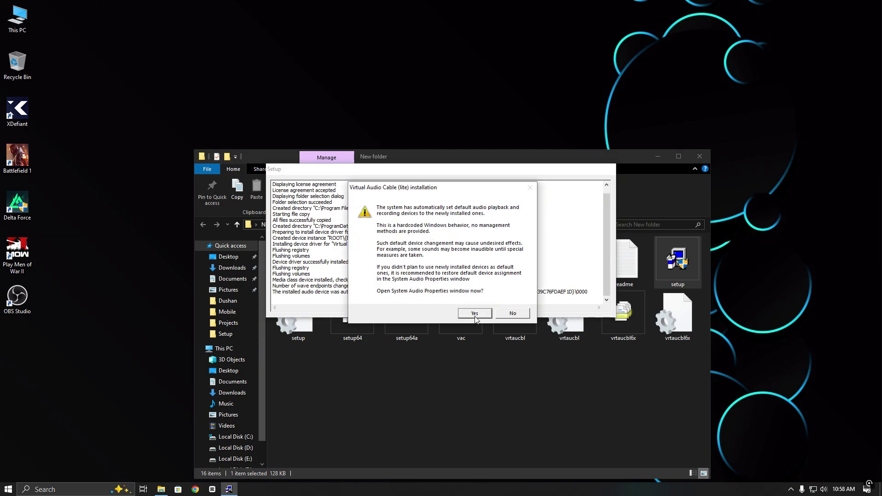
left_click(475, 316)
- Check on the Recording tab that Line 1 (Virtual Audio Cable) is the default device
left_click(512, 294)
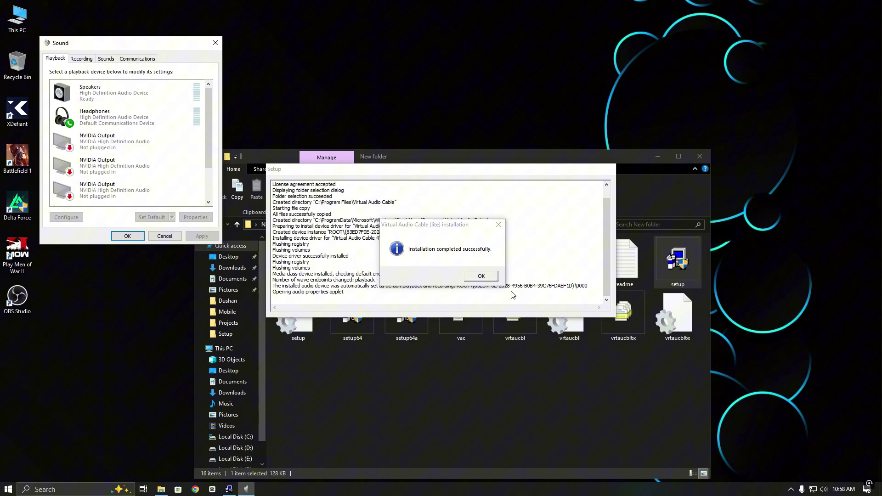
left_click_drag(142, 45, 334, 129)
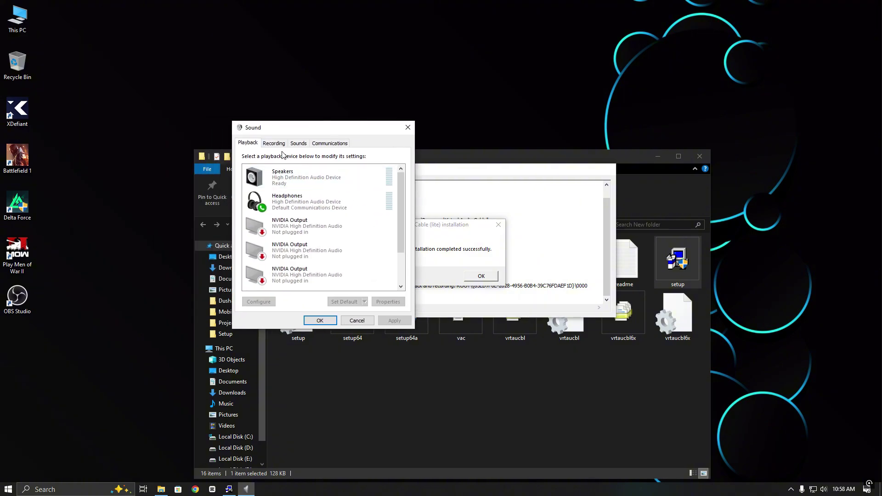
left_click(275, 144)
scroll(294, 258, "down", 1)
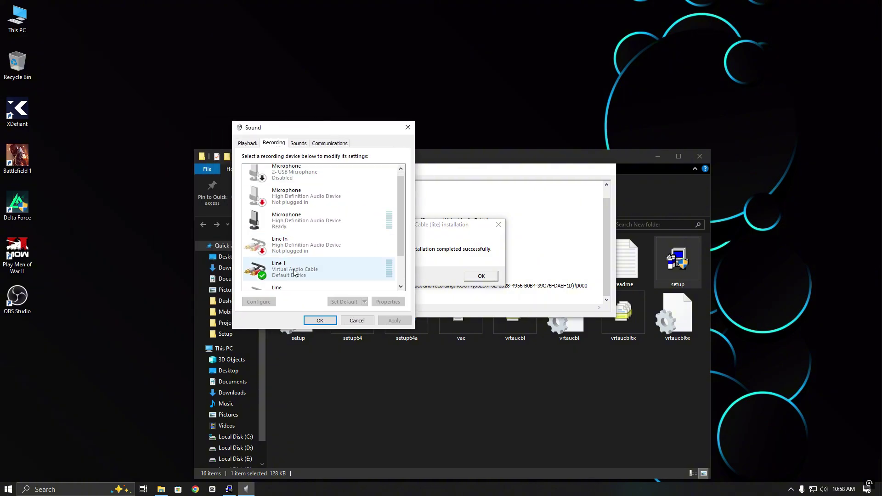
right_click(316, 276)
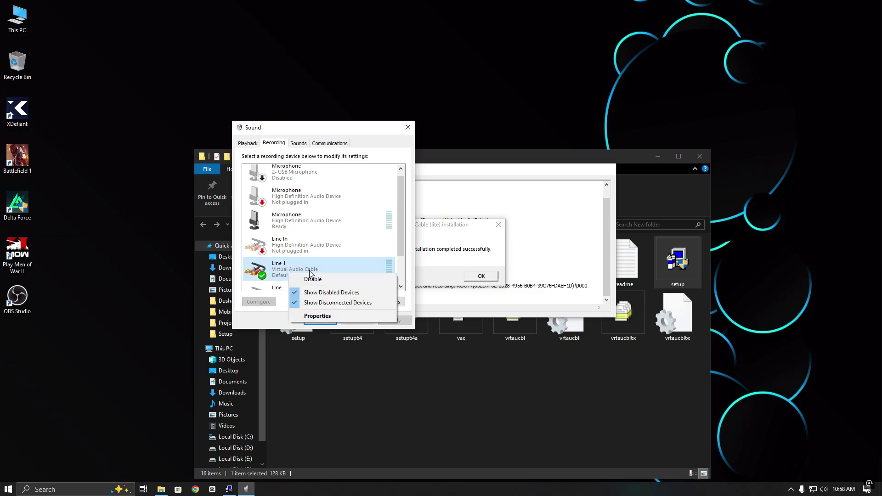
left_click(288, 269)
scroll(303, 255, "down", 1)
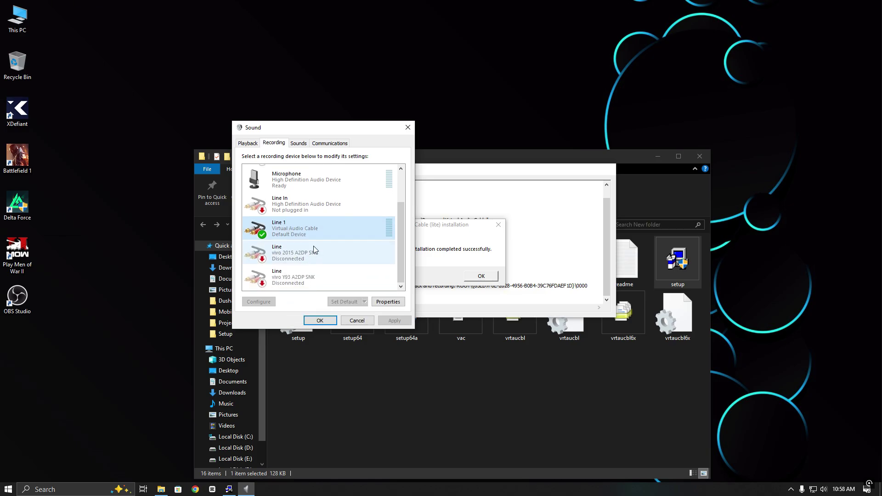
scroll(310, 233, "up", 2)
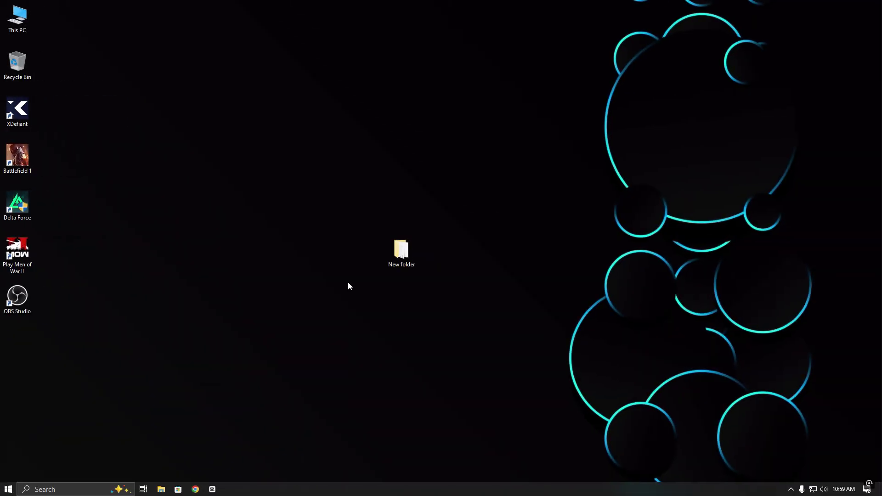
- Open Computer Management's Device Manager and expand the Cameras category
left_click(18, 20)
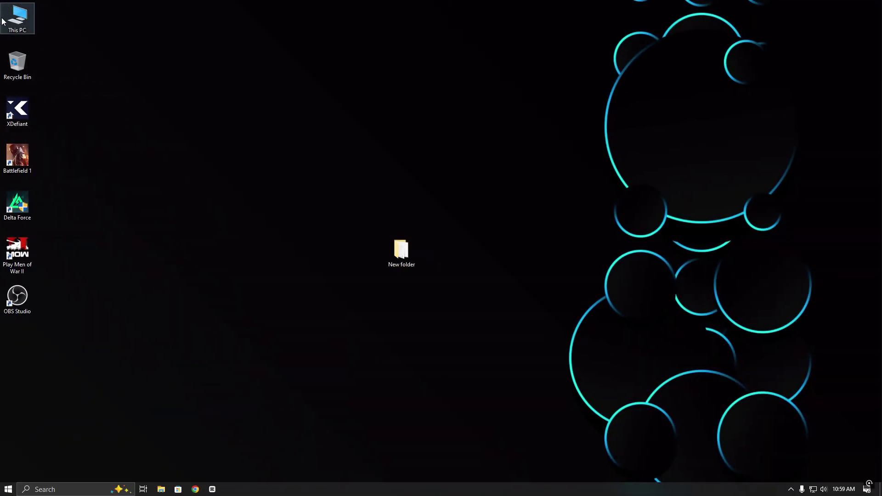
right_click(7, 18)
left_click(62, 43)
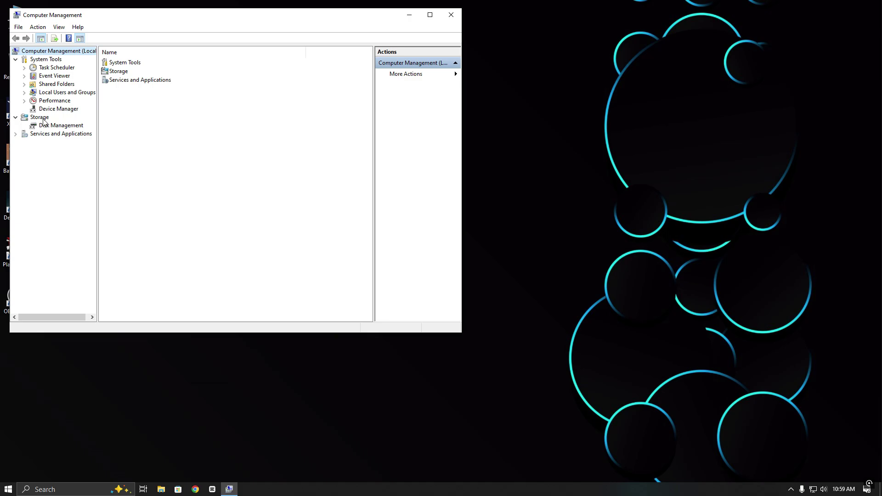
left_click(61, 109)
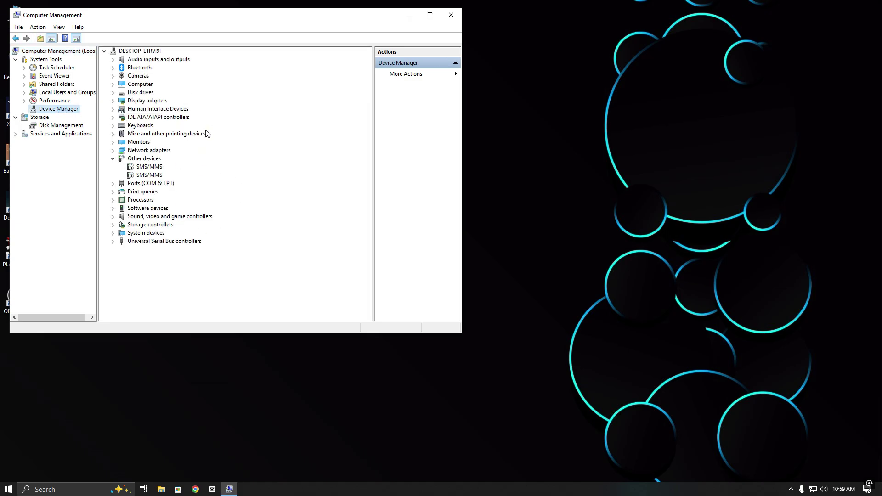
left_click(113, 77)
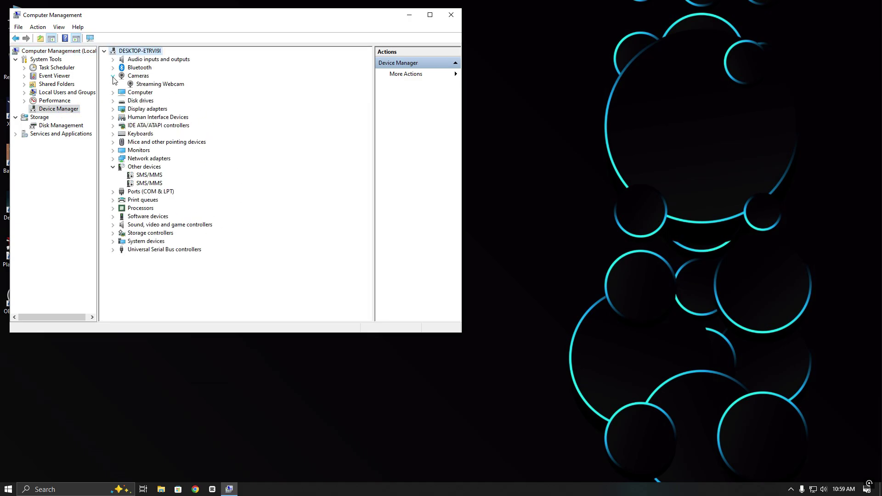
- Disable the Streaming Webcam device, minimize the window and launch OBS Studio
right_click(167, 86)
left_click(202, 101)
left_click(463, 255)
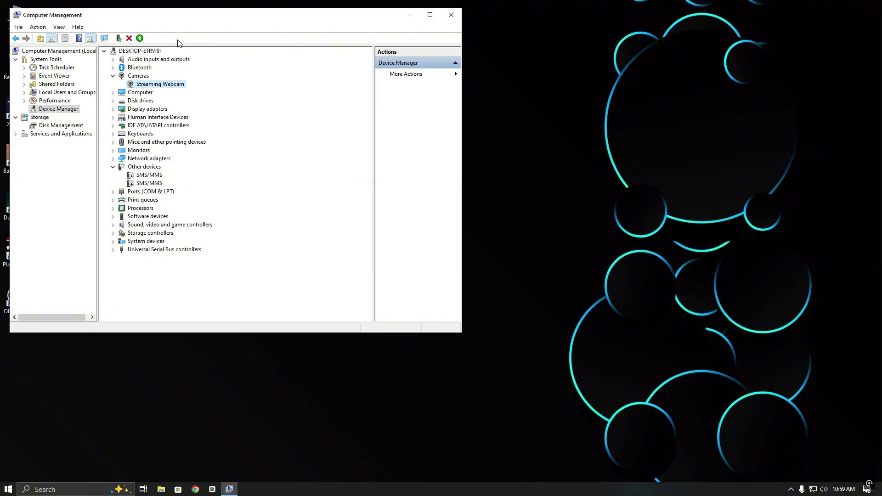
left_click(410, 14)
key("o")
key("Return")
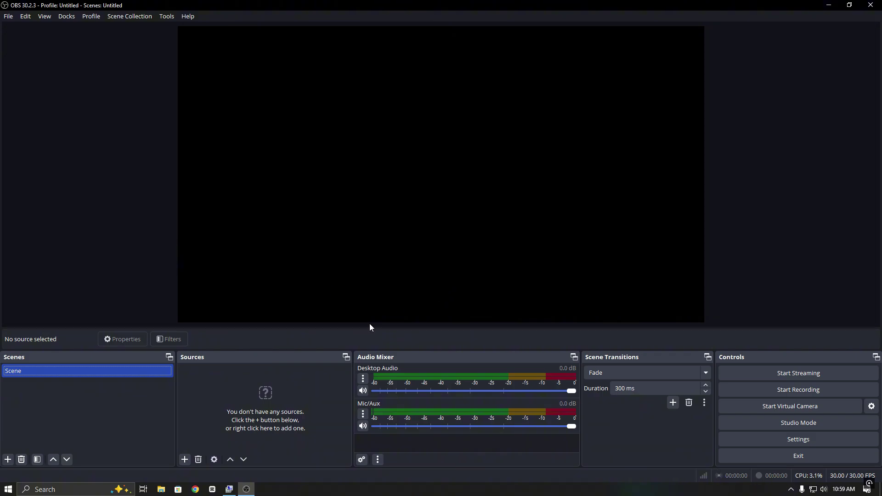
- Set the OBS audio Monitoring Device to Line 1 (Virtual Audio Cable) and apply it
left_click(788, 440)
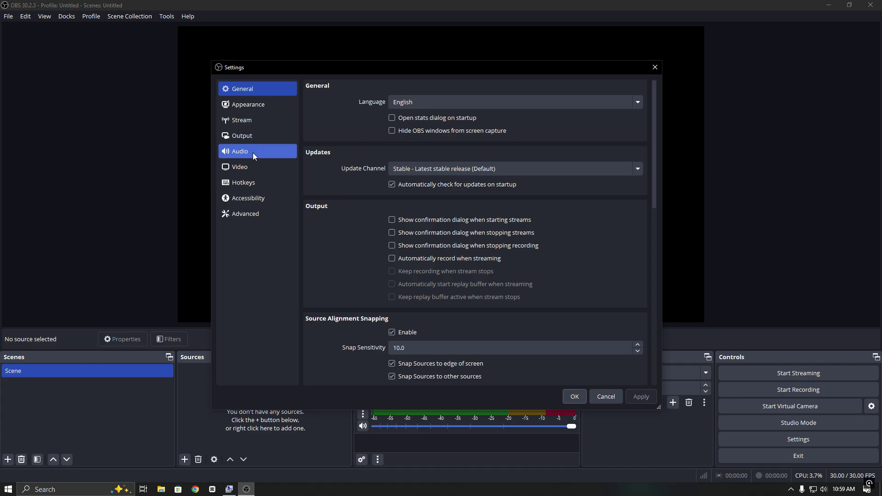
left_click(253, 152)
scroll(347, 340, "down", 2)
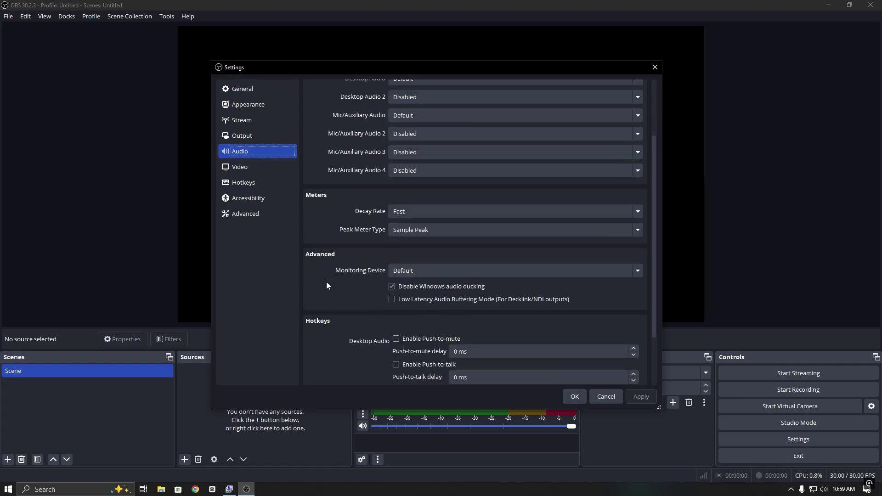
left_click(422, 268)
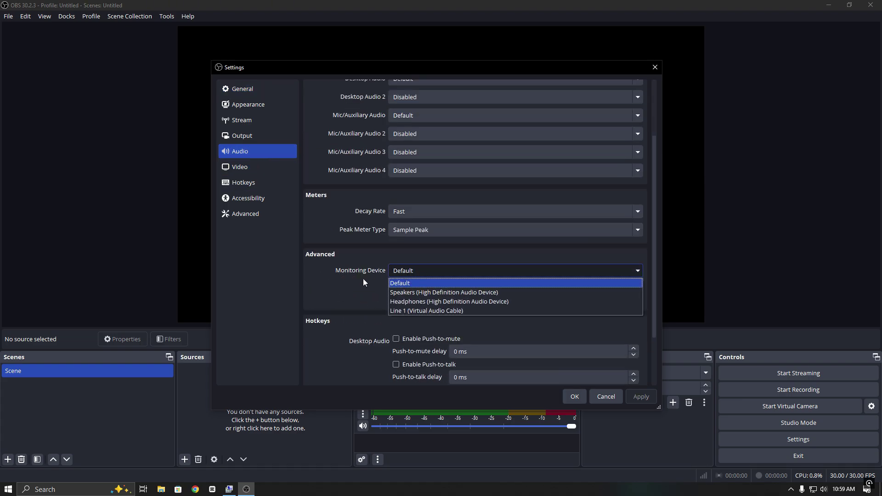
left_click(435, 312)
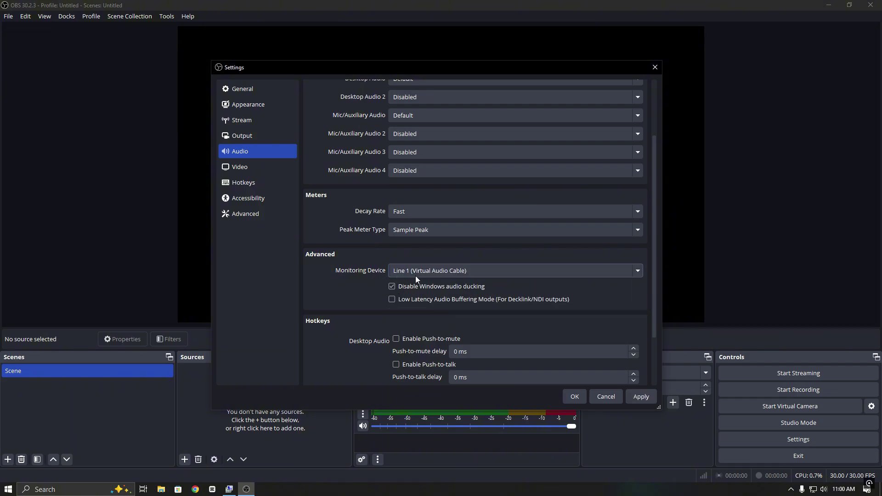
left_click(631, 398)
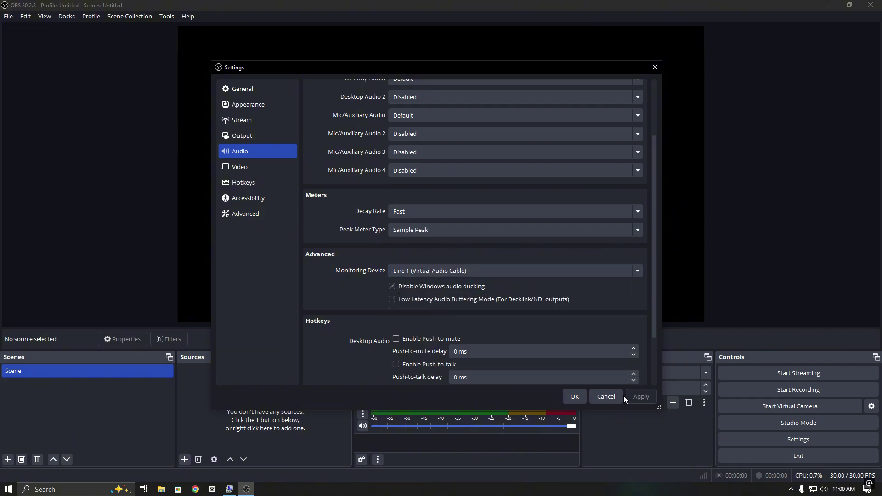
left_click(579, 396)
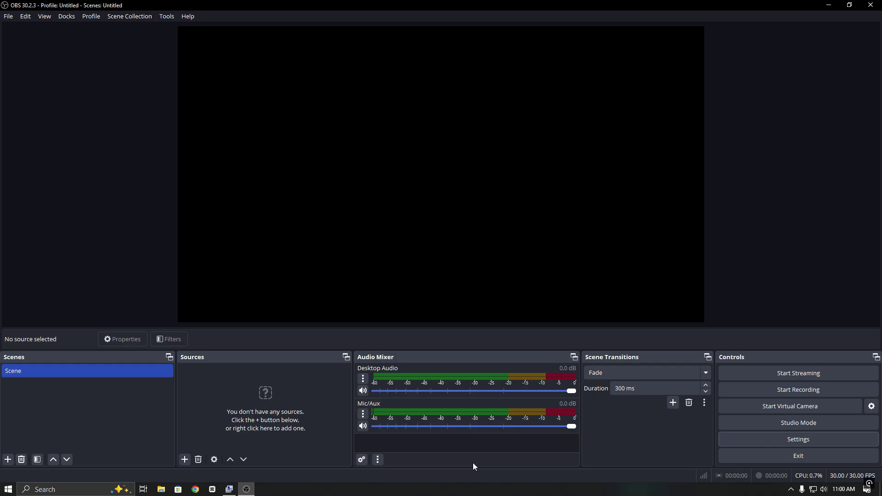
- In Advanced Audio Properties set Desktop Audio and Mic/Aux to Monitor and Output
left_click(363, 379)
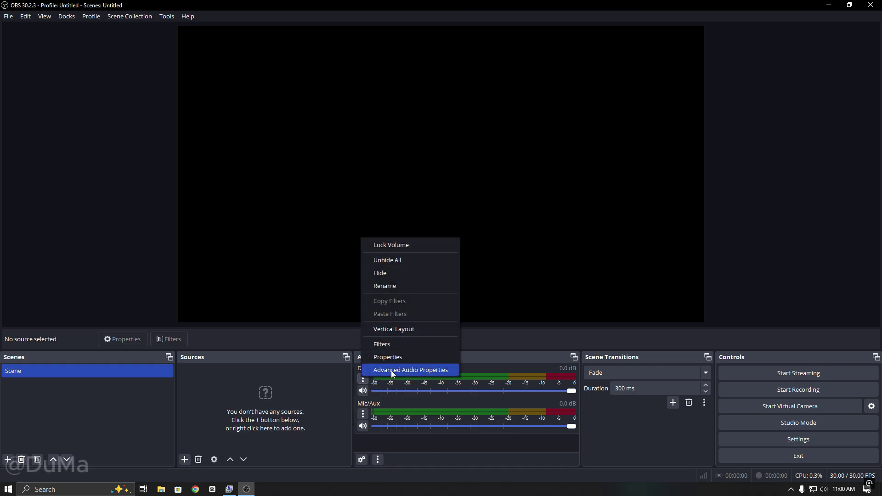
left_click(418, 370)
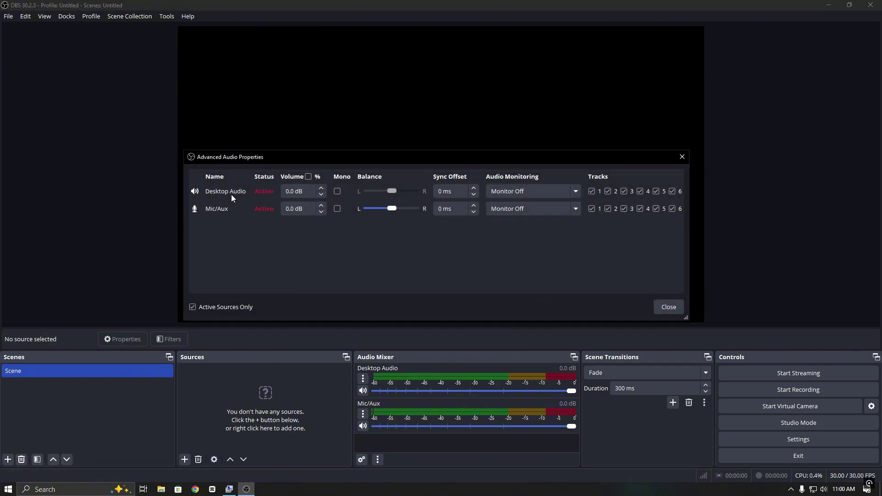
left_click(575, 194)
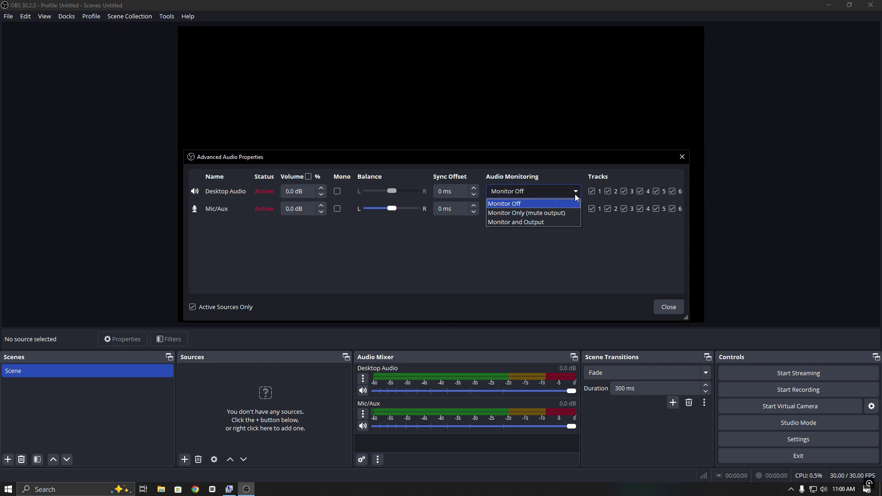
left_click(528, 222)
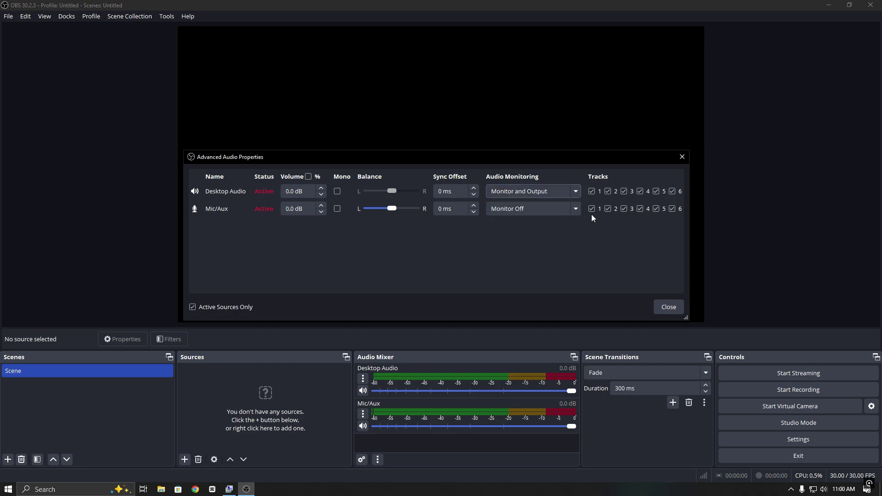
left_click(569, 208)
left_click(506, 240)
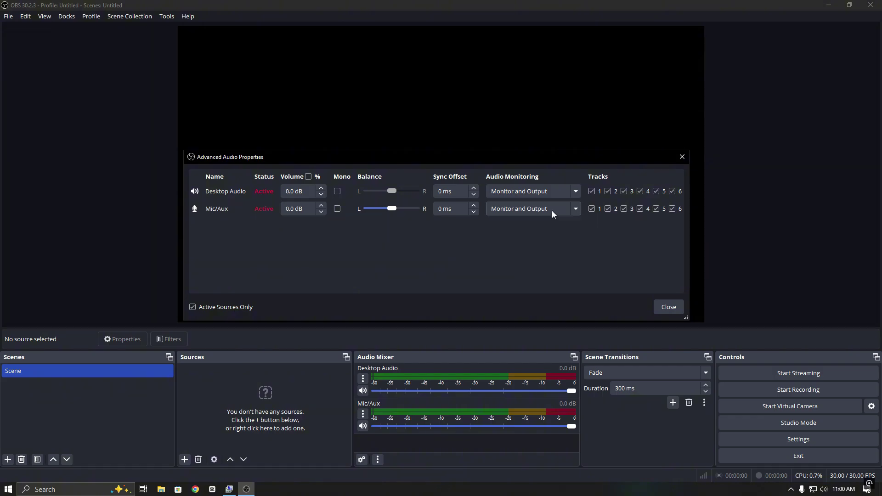
left_click(665, 306)
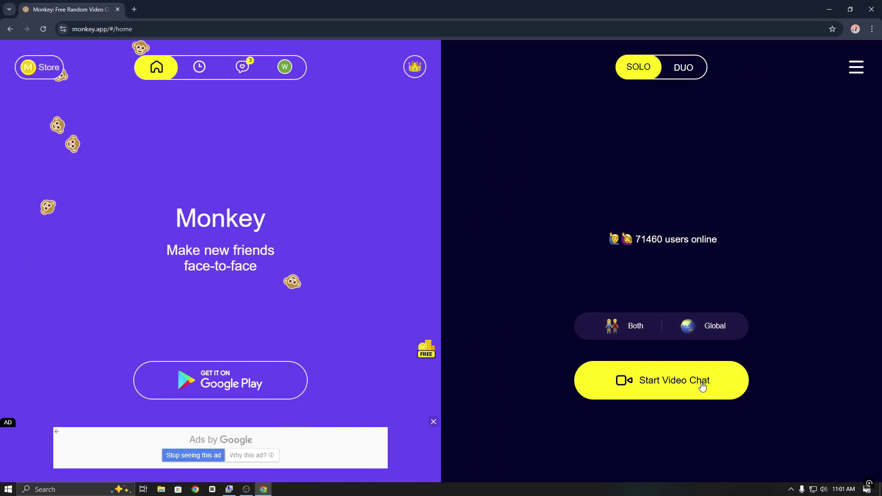
- Start a Monkey video chat, allow camera and microphone, and dismiss the popups
left_click(702, 385)
left_click(140, 104)
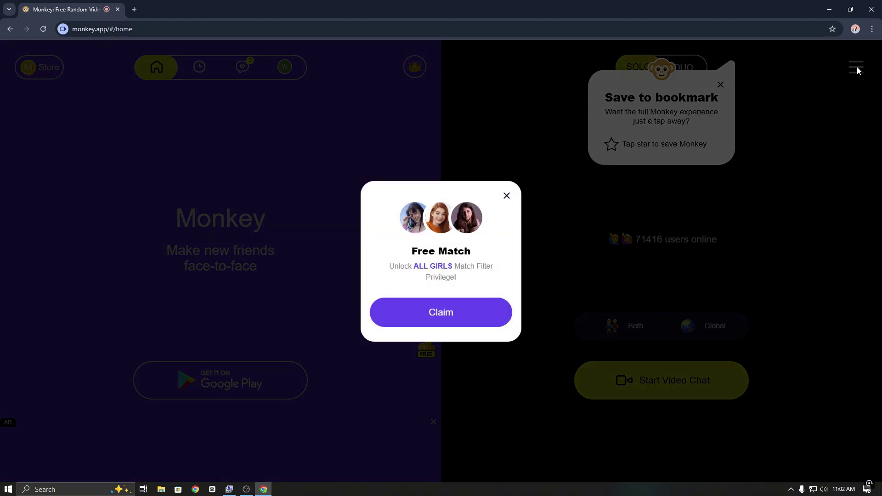
left_click(506, 196)
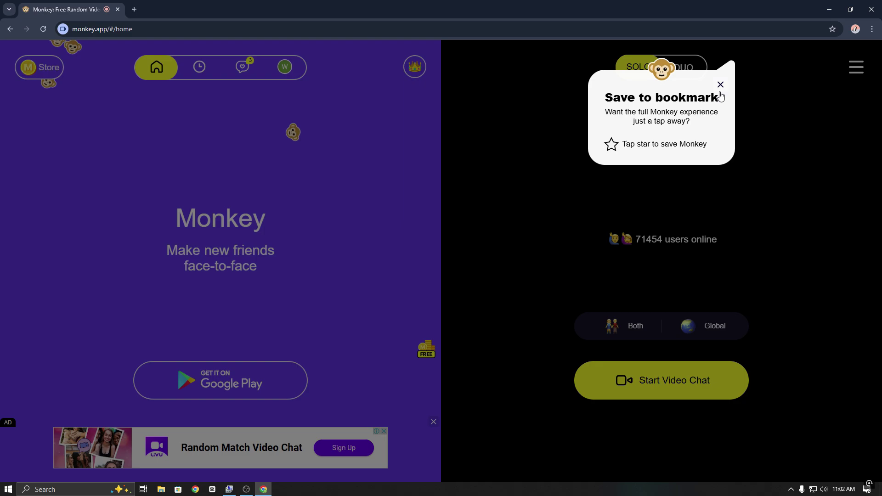
left_click(721, 86)
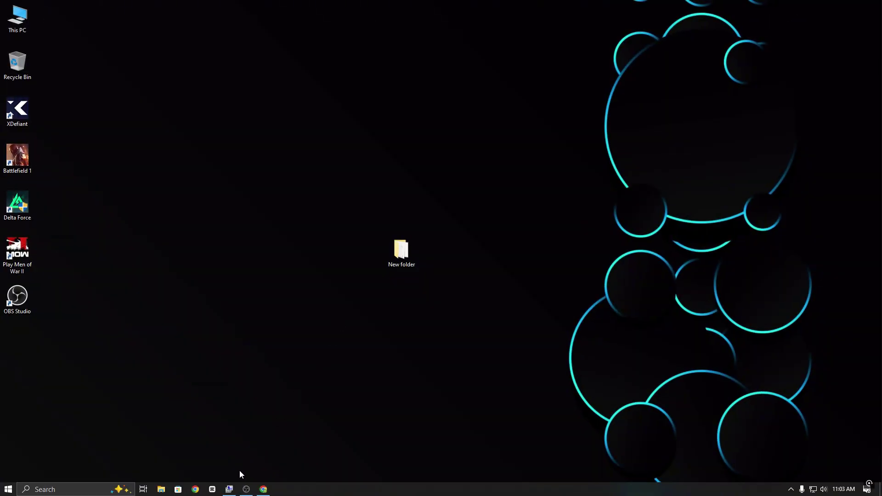
- Re-enable the Streaming Webcam in Device Manager and close Computer Management
left_click(229, 490)
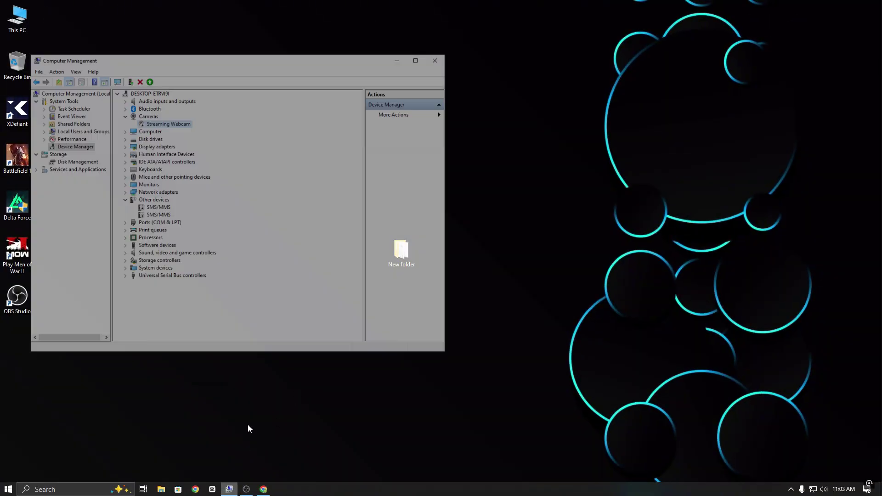
right_click(157, 85)
left_click(186, 100)
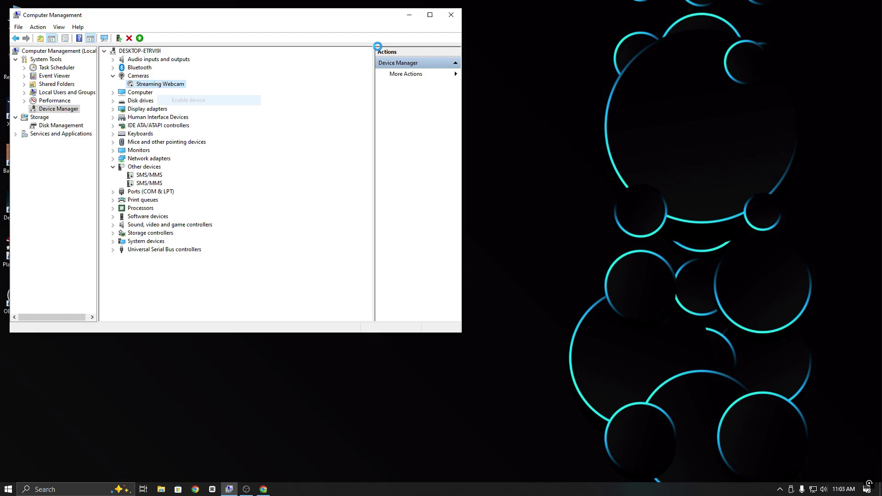
left_click(451, 17)
- Add a Video Capture Device source using the Streaming Webcam, then minimize OBS
left_click(229, 489)
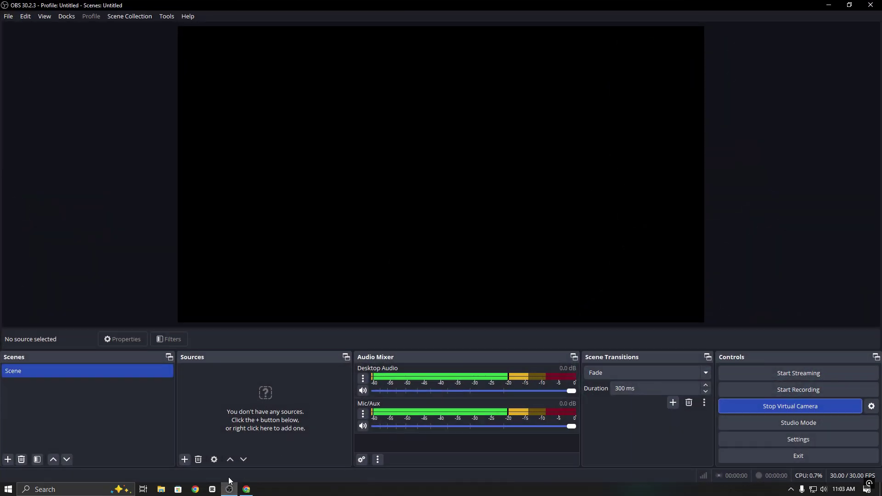
left_click(185, 460)
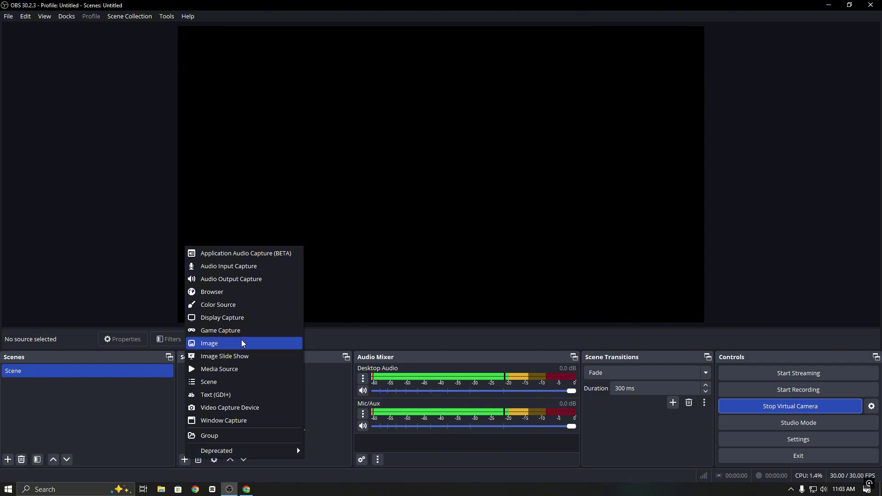
left_click(242, 407)
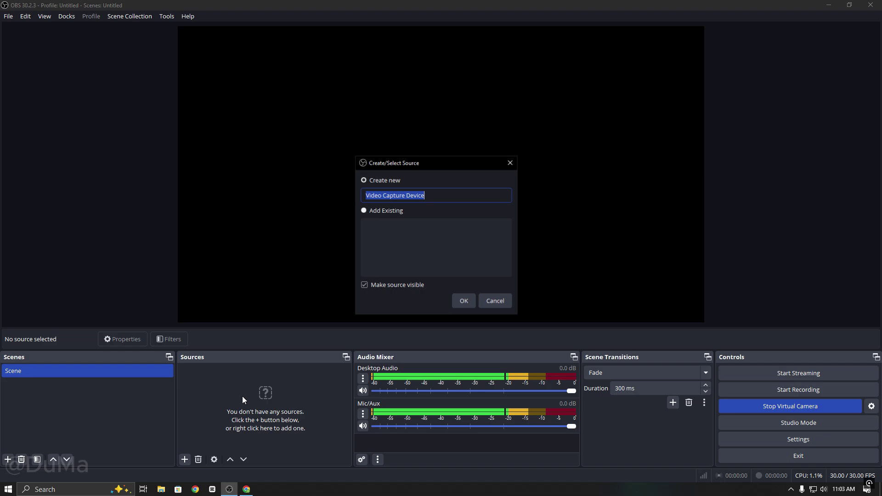
left_click(462, 302)
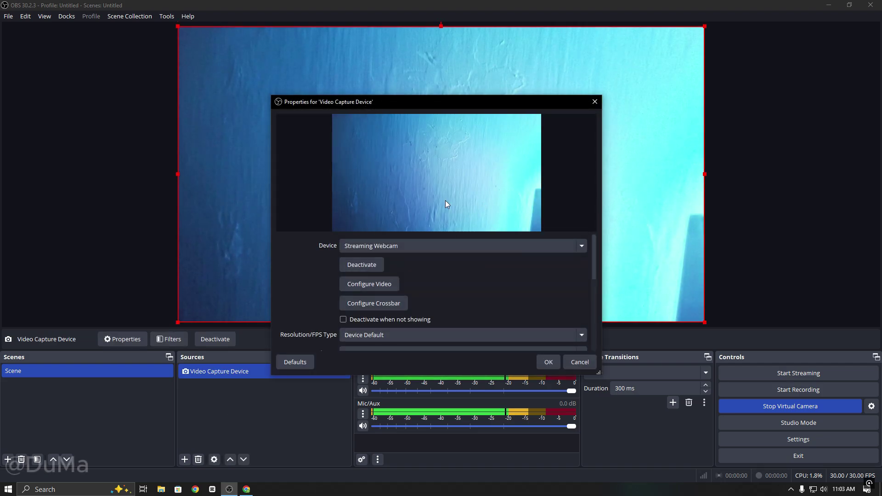
left_click(550, 362)
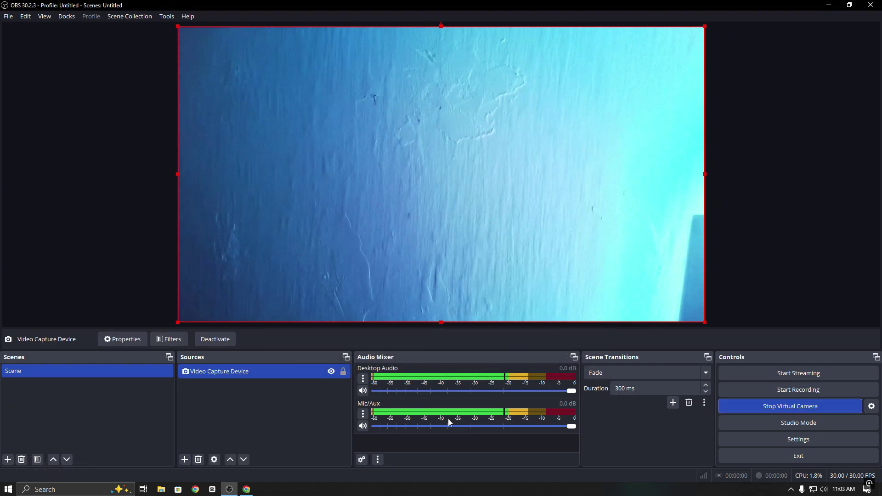
left_click(828, 5)
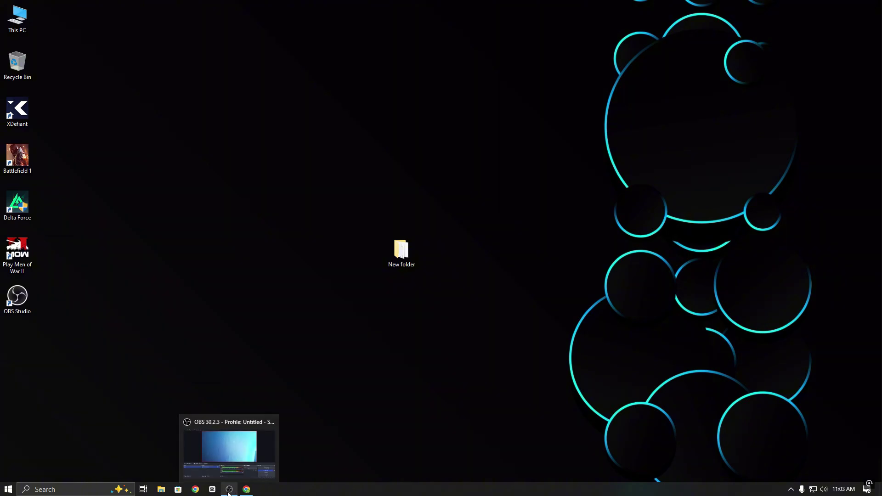
- Restore the Monkey page in Chrome, now showing the OBS webcam feed as its camera preview
left_click(247, 490)
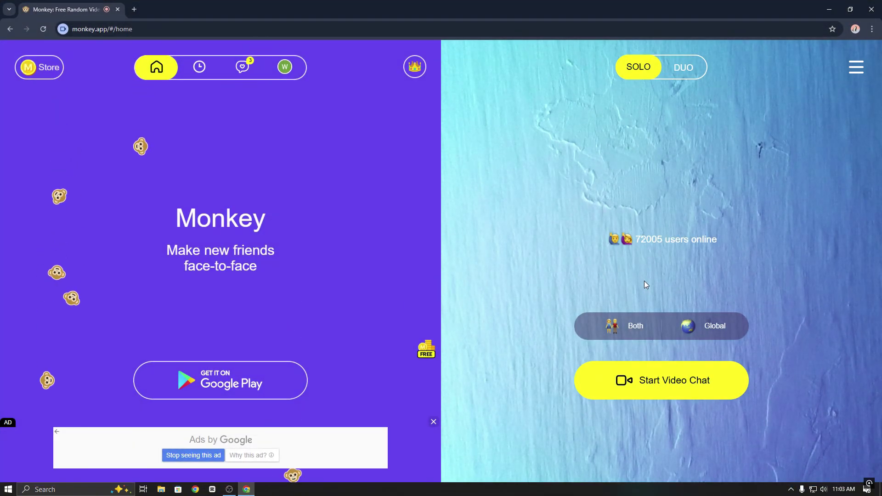